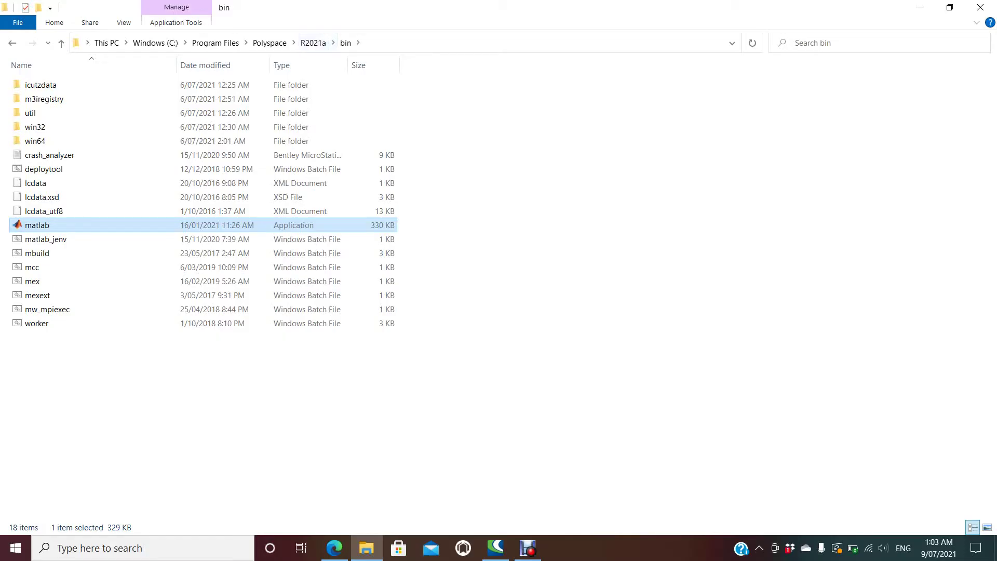
- Launch MATLAB R2021a by opening matlab.exe in the R2021a bin folder
{"action": "left_click", "coordinate": [313, 43]}
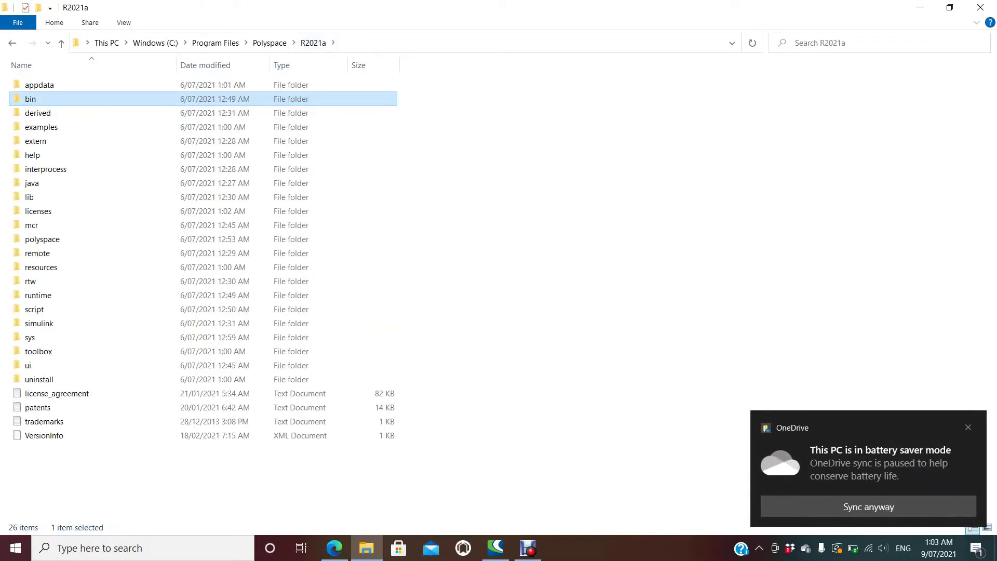
{"action": "key", "text": "Return"}
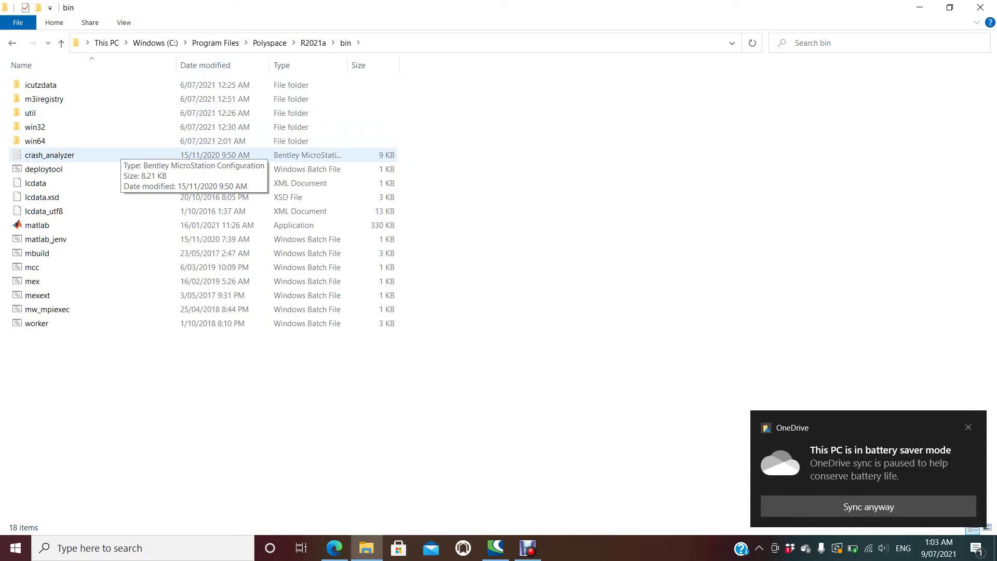
{"action": "left_click", "coordinate": [36, 225]}
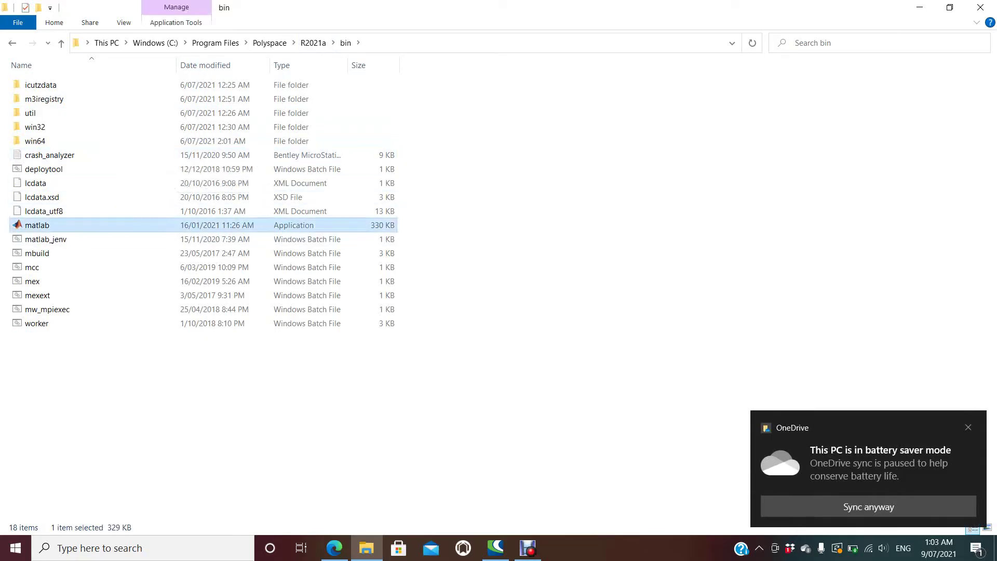
{"action": "right_click", "coordinate": [55, 225]}
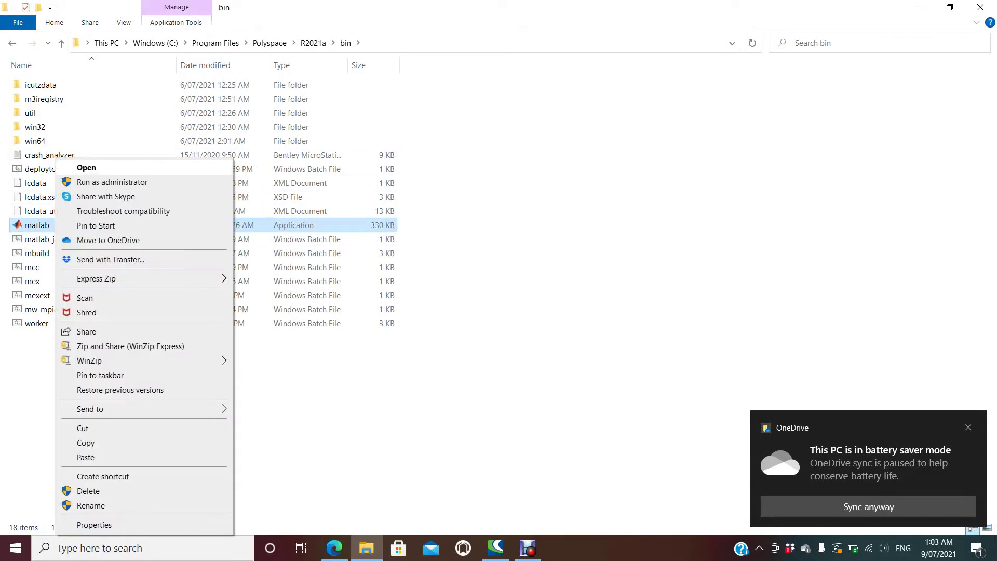
{"action": "left_click", "coordinate": [86, 167]}
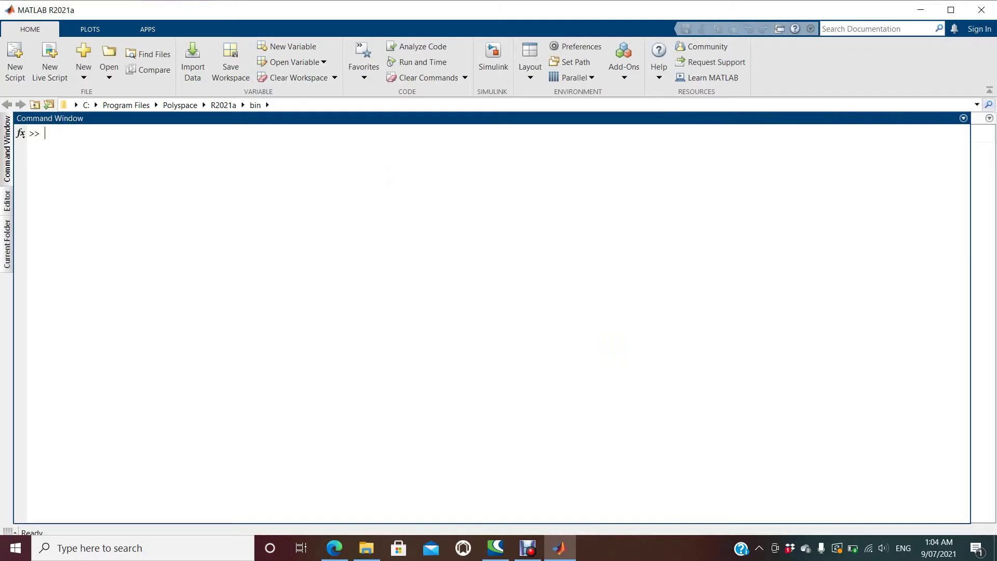
- Assign x = 20.5 and y = 9.5 in the Command Window
{"action": "type", "text": "x=2"}
{"action": "type", "text": "0.5"}
{"action": "key", "text": "Return"}
{"action": "type", "text": "y="}
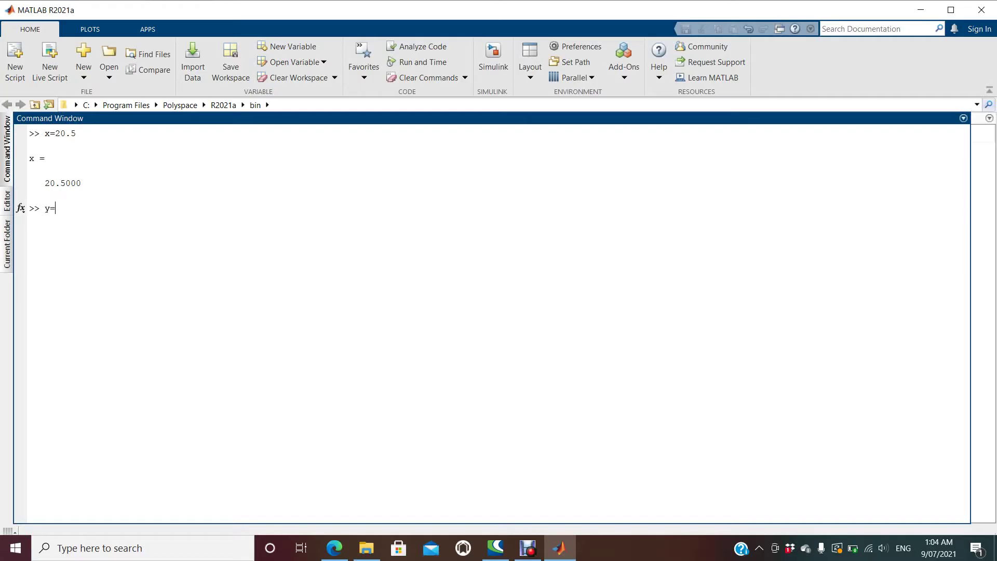
{"action": "type", "text": "9."}
{"action": "type", "text": "5"}
{"action": "key", "text": "Return"}
- Plot x against y with plot(x,y), correcting the mistyped Y argument
{"action": "type", "text": "p"}
{"action": "type", "text": "lot "}
{"action": "type", "text": "(x"}
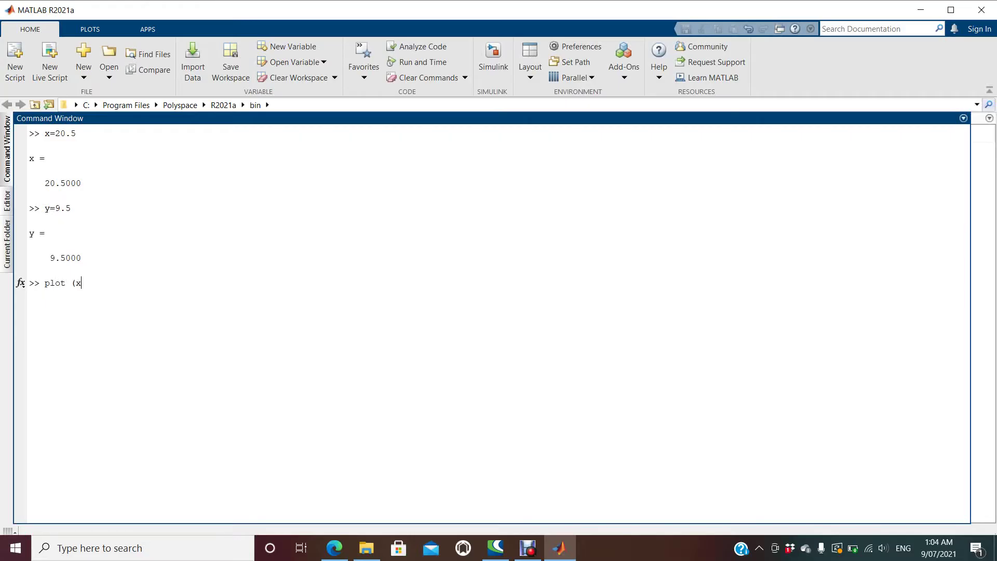
{"action": "type", "text": ",Y)"}
{"action": "key", "text": "Return"}
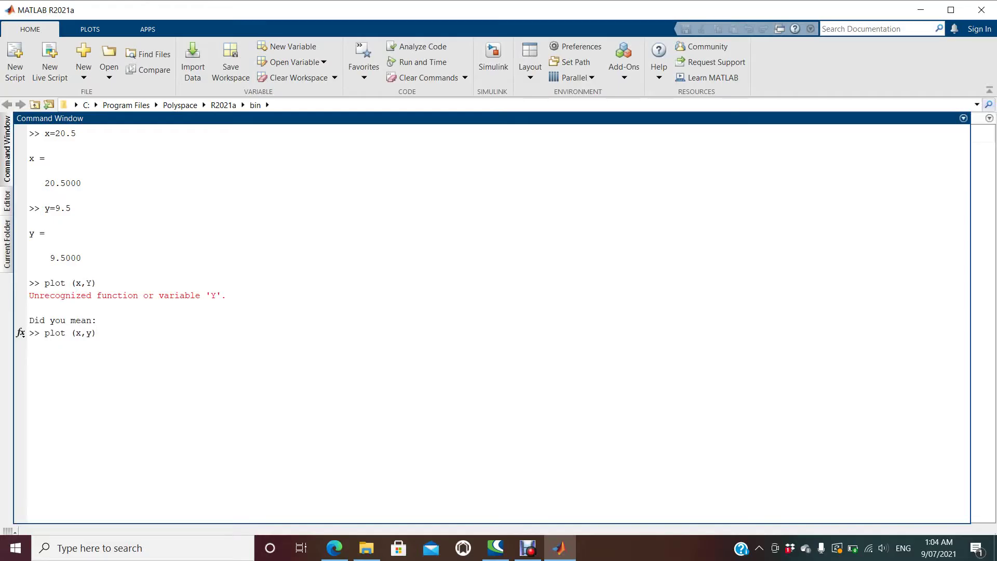
{"action": "key", "text": "BackSpace"}
{"action": "key", "text": "BackSpace"}
{"action": "key", "text": "BackSpace"}
{"action": "key", "text": "BackSpace"}
{"action": "key", "text": "BackSpace"}
{"action": "key", "text": "BackSpace"}
{"action": "type", "text": "(x,y"}
{"action": "type", "text": ")"}
{"action": "key", "text": "Return"}
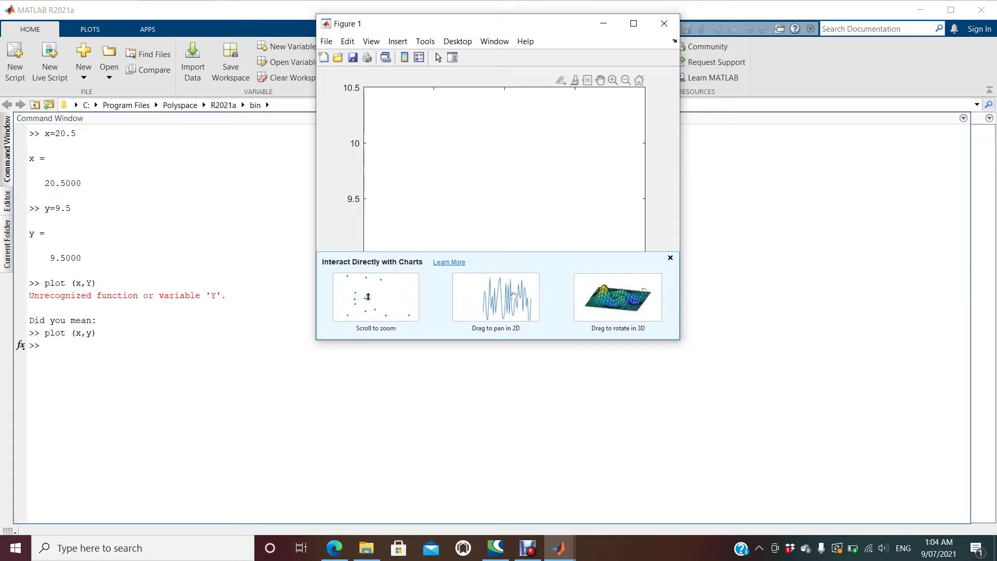
- Close Figure 1 and assign a = 4 and b = 12
{"action": "left_click", "coordinate": [664, 24]}
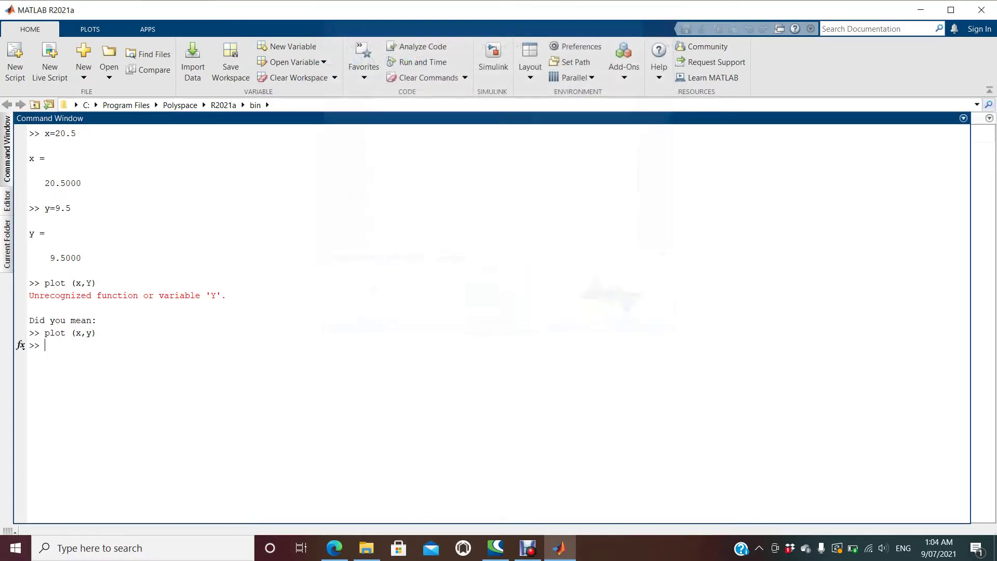
{"action": "type", "text": "a= "}
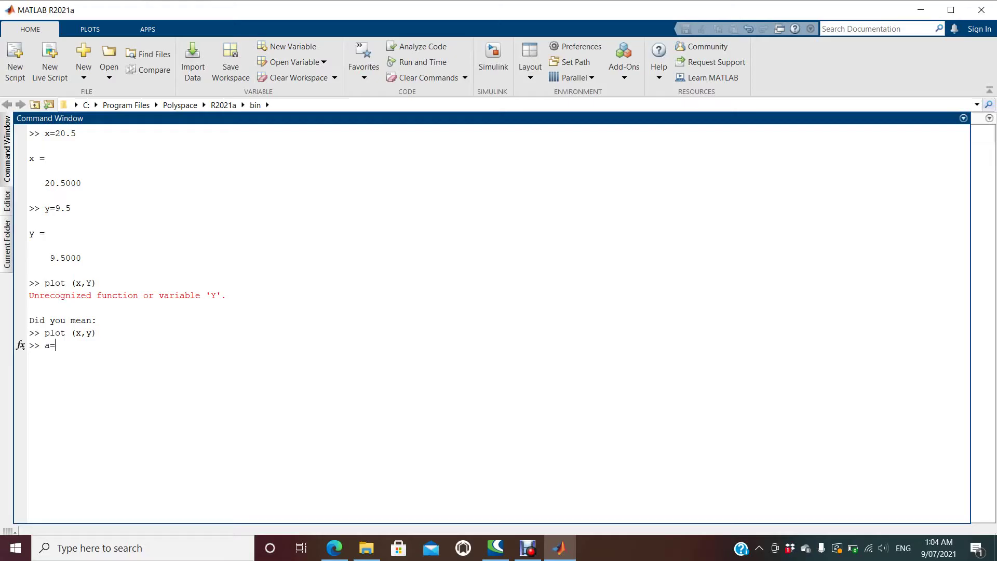
{"action": "type", "text": "4"}
{"action": "key", "text": "Return"}
{"action": "type", "text": "b=12"}
{"action": "key", "text": "Return"}
- Compute a+b = 16 and a*b = 48, then enter edit at the prompt
{"action": "type", "text": "a+b"}
{"action": "key", "text": "Return"}
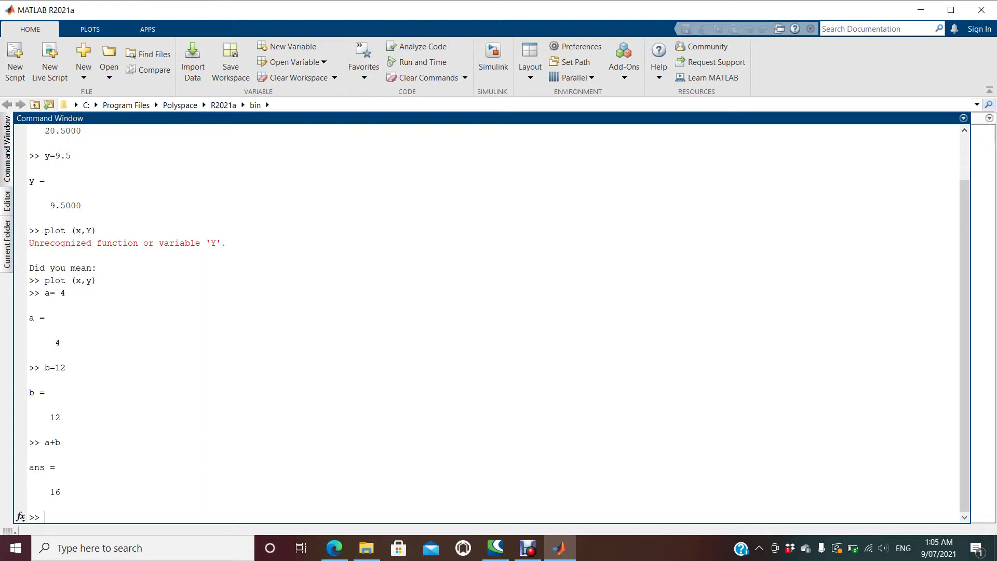
{"action": "type", "text": "a "}
{"action": "type", "text": "* "}
{"action": "type", "text": "b"}
{"action": "key", "text": "Return"}
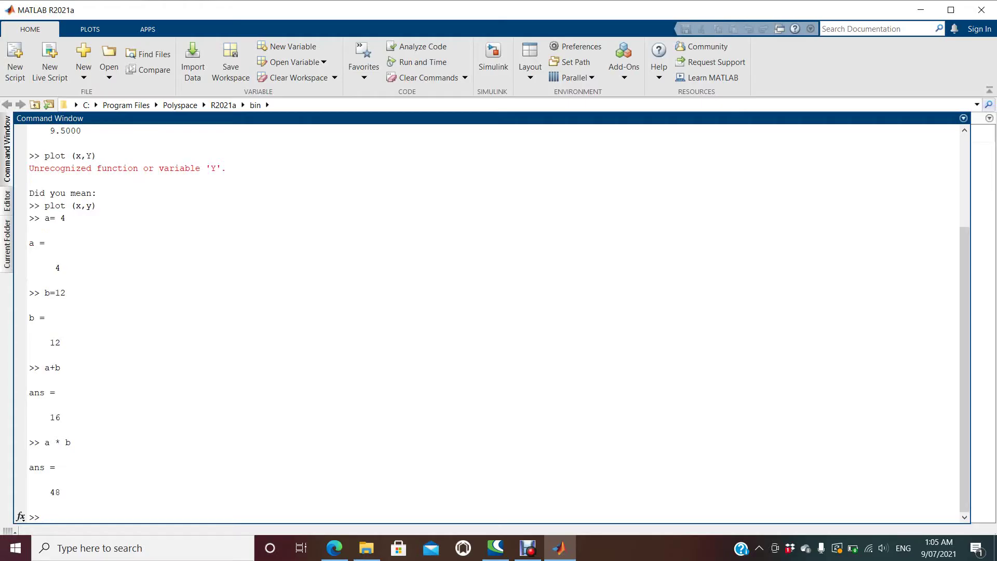
{"action": "type", "text": "e"}
{"action": "type", "text": "dit"}
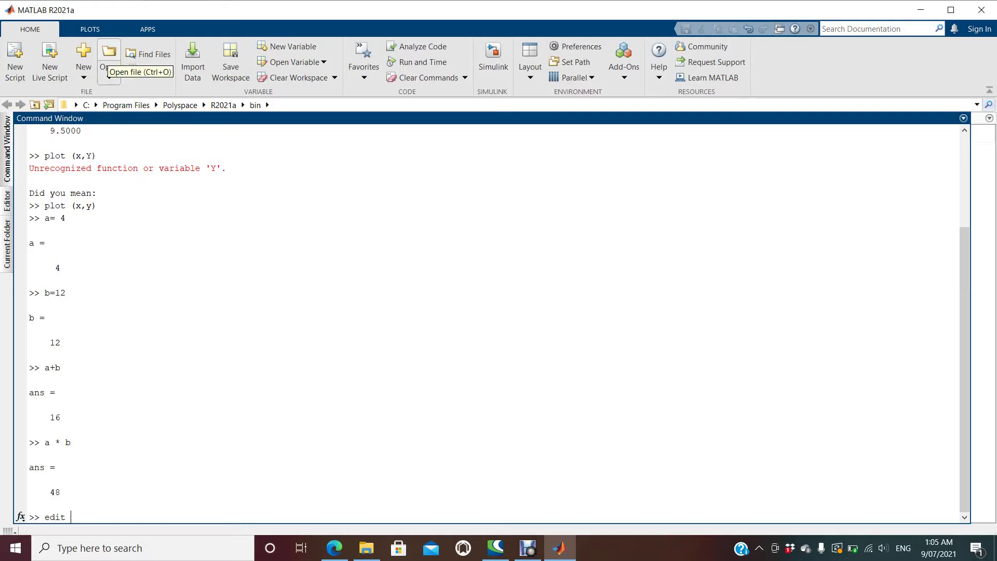
- Open rou_googlenet.m from C:\Program Files\phd in the Editor
{"action": "left_click", "coordinate": [109, 57]}
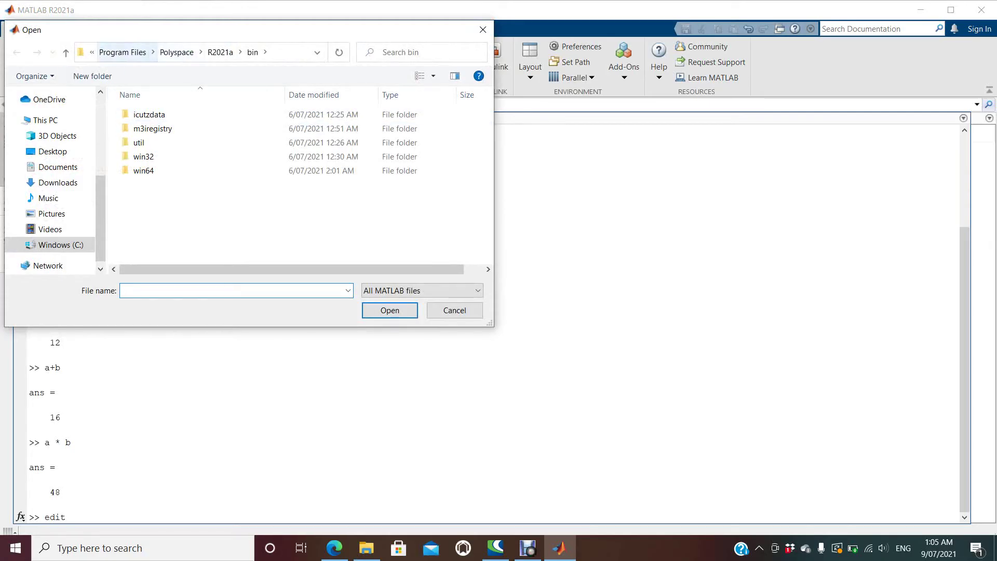
{"action": "left_click", "coordinate": [123, 52]}
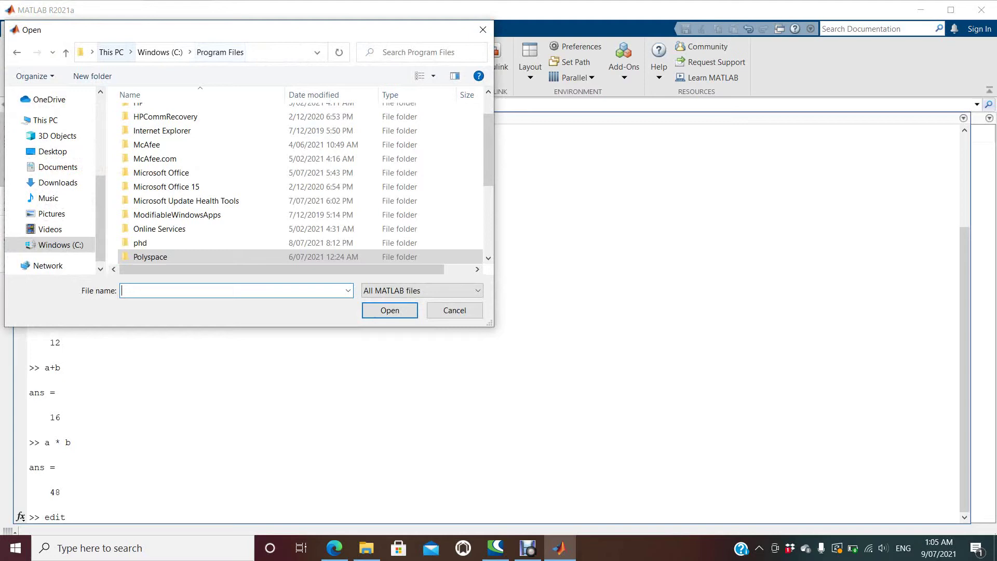
{"action": "double_click", "coordinate": [140, 243]}
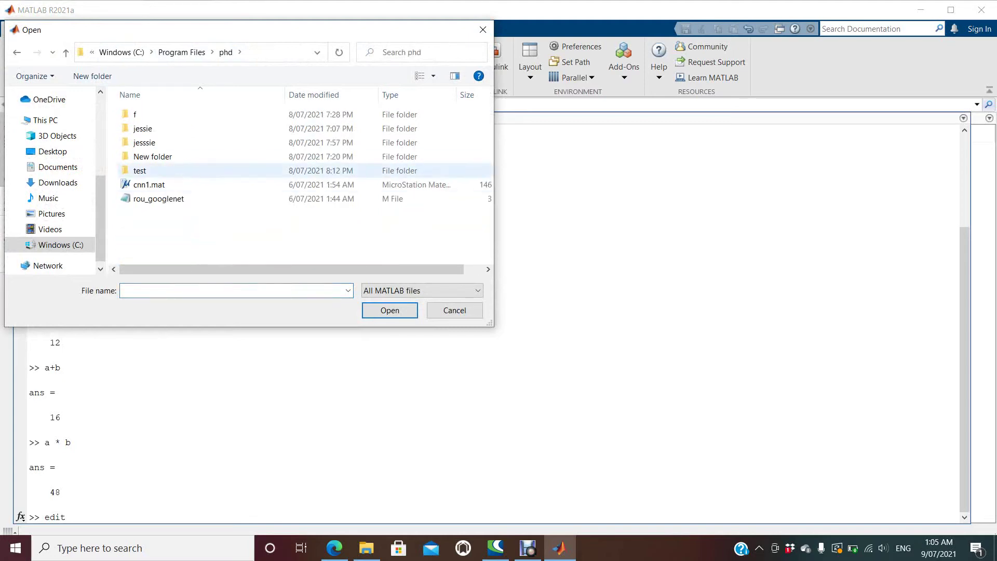
{"action": "double_click", "coordinate": [140, 170]}
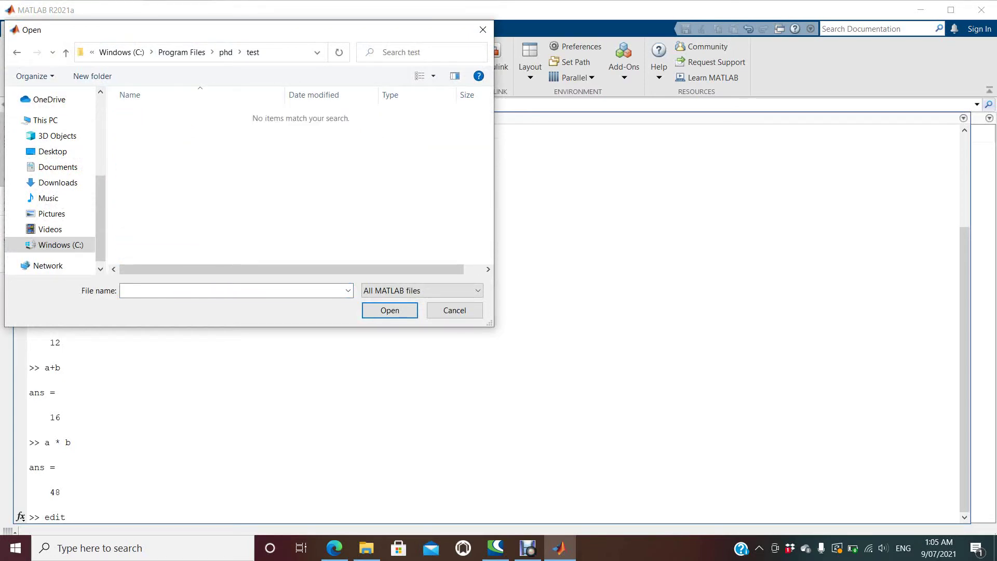
{"action": "left_click", "coordinate": [182, 52]}
{"action": "scroll", "coordinate": [171, 200], "scroll_direction": "down", "scroll_amount": 4}
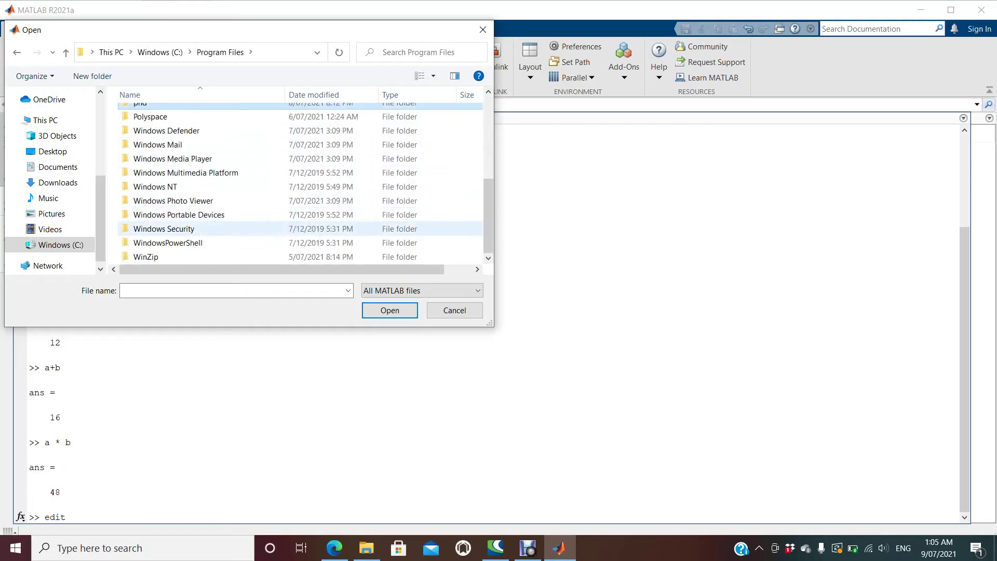
{"action": "key", "text": "Return"}
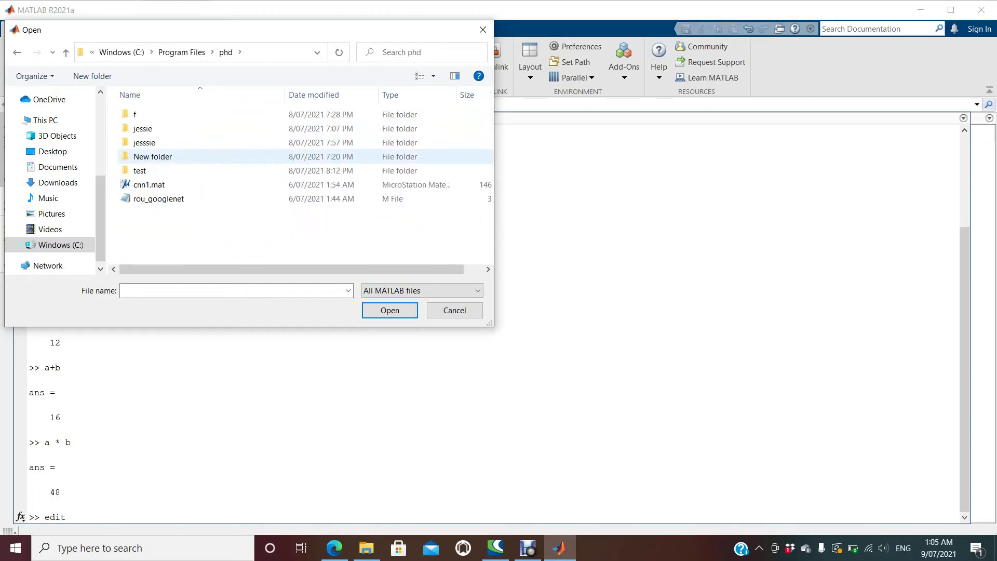
{"action": "left_click", "coordinate": [158, 199]}
{"action": "key", "text": "Return"}
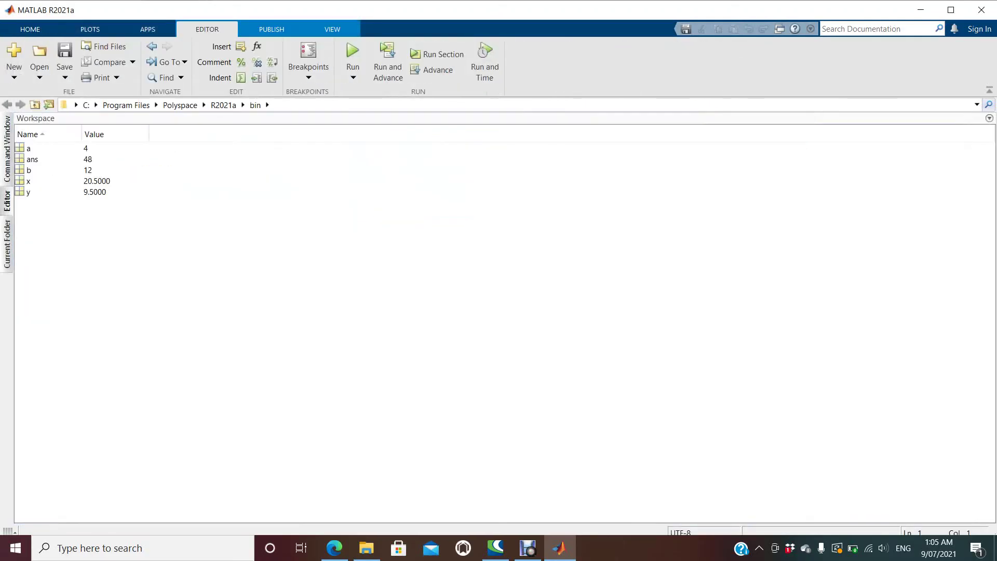
- Run rou_googlenet.m, switching the current folder to C:\Program Files\phd
{"action": "scroll", "coordinate": [468, 333], "scroll_direction": "down", "scroll_amount": 10}
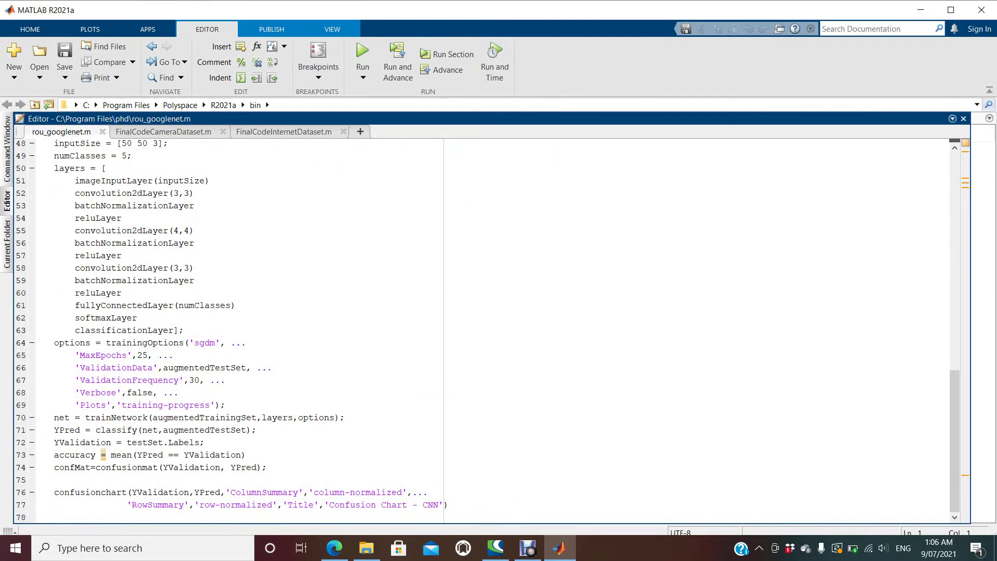
{"action": "left_click", "coordinate": [363, 57]}
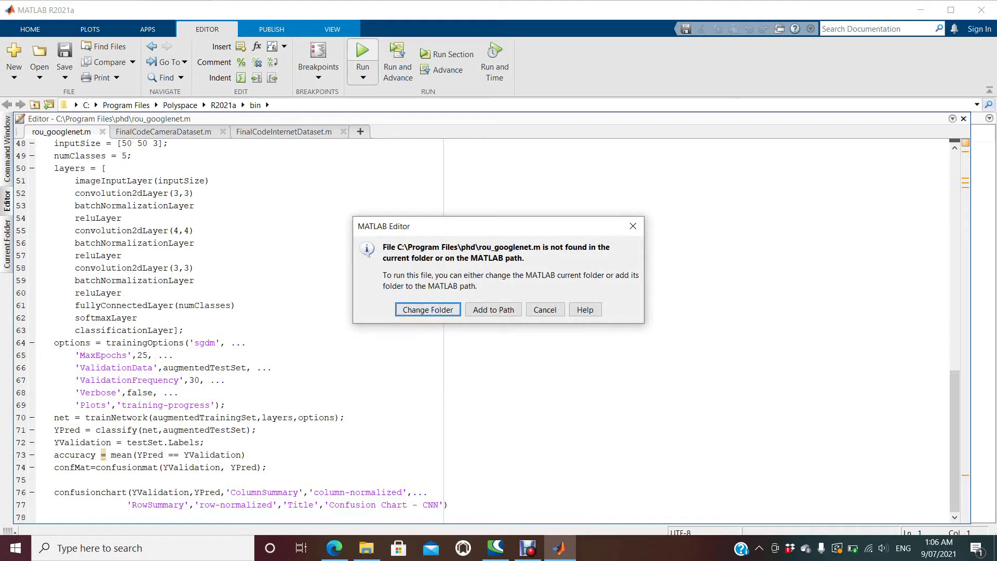
{"action": "key", "text": "Return"}
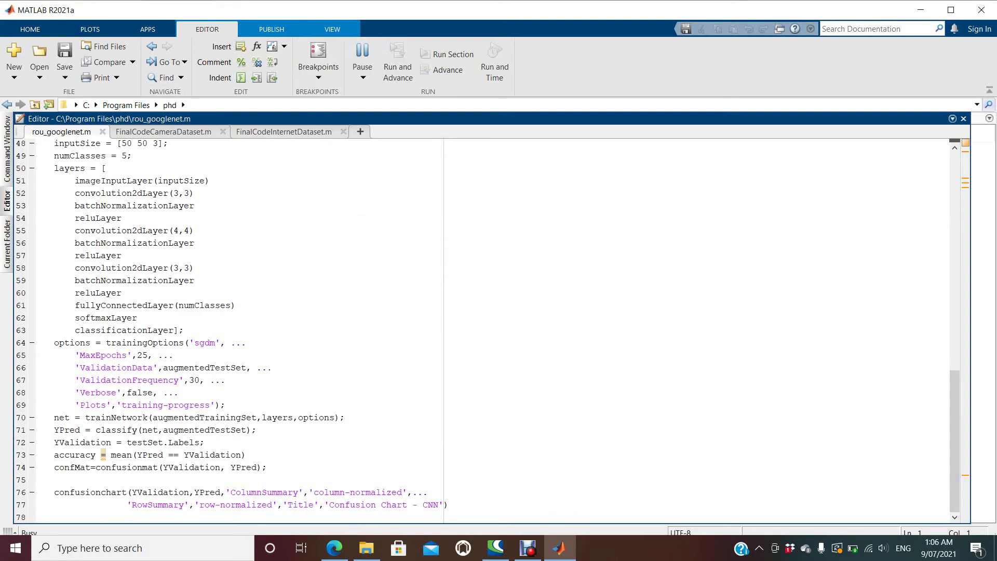